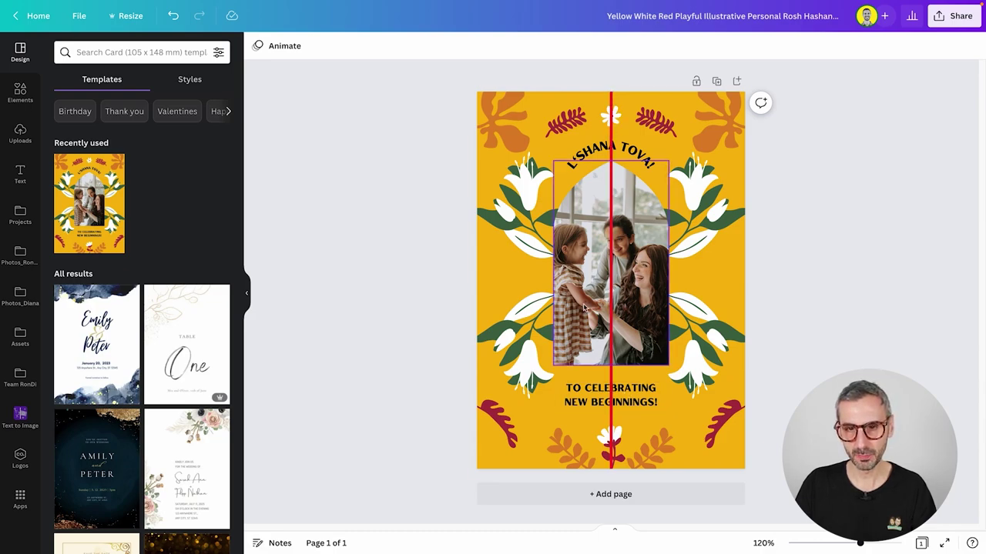
# Shift the red vertical line aside, then align it to the horizontal centre of the card page
pyautogui.moveTo(612, 262); pyautogui.dragTo(517, 262)
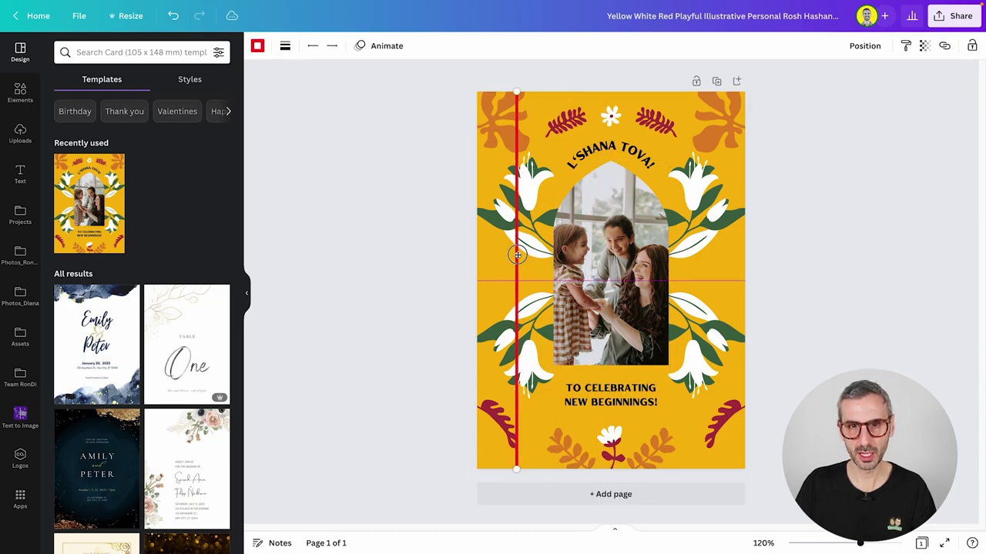
pyautogui.click(865, 48)
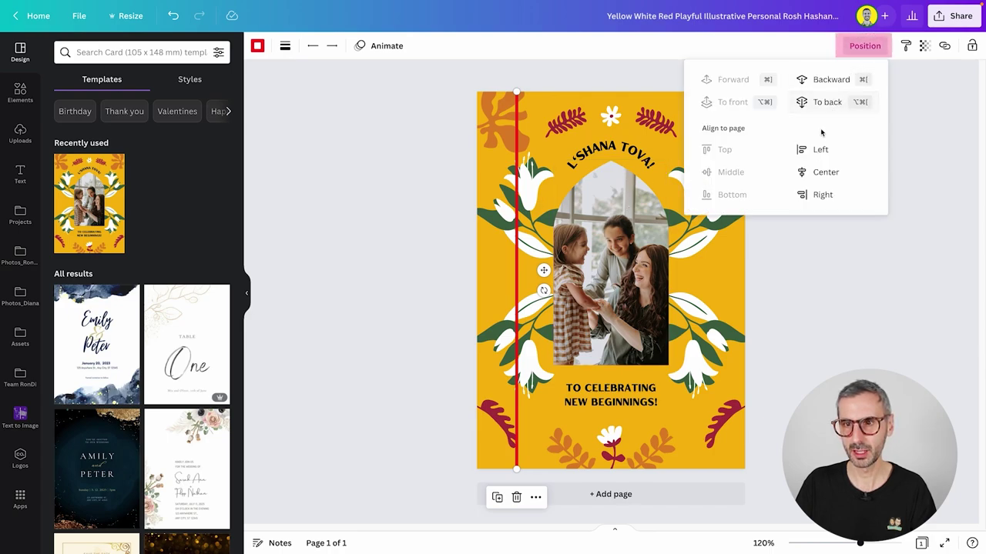
pyautogui.click(825, 173)
pyautogui.click(882, 329)
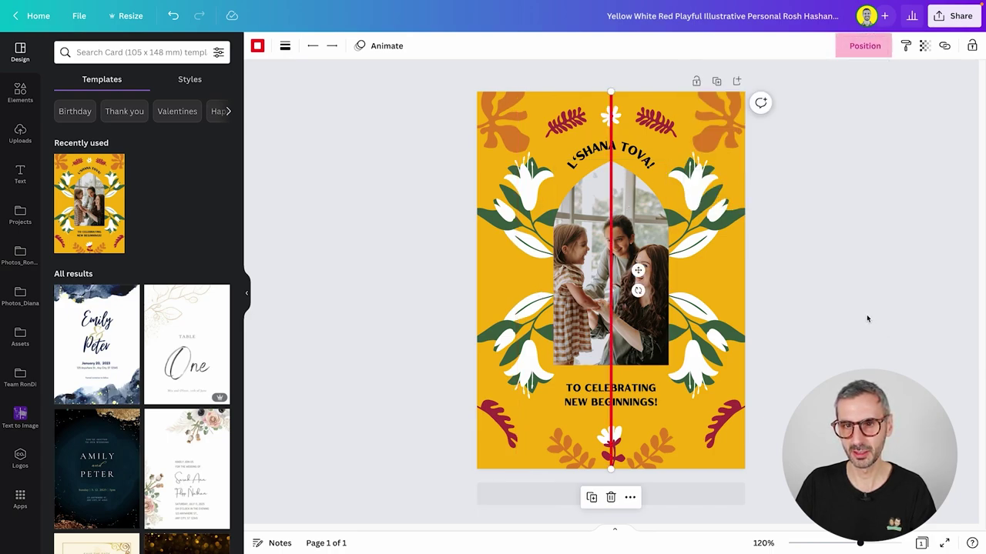
pyautogui.click(409, 244)
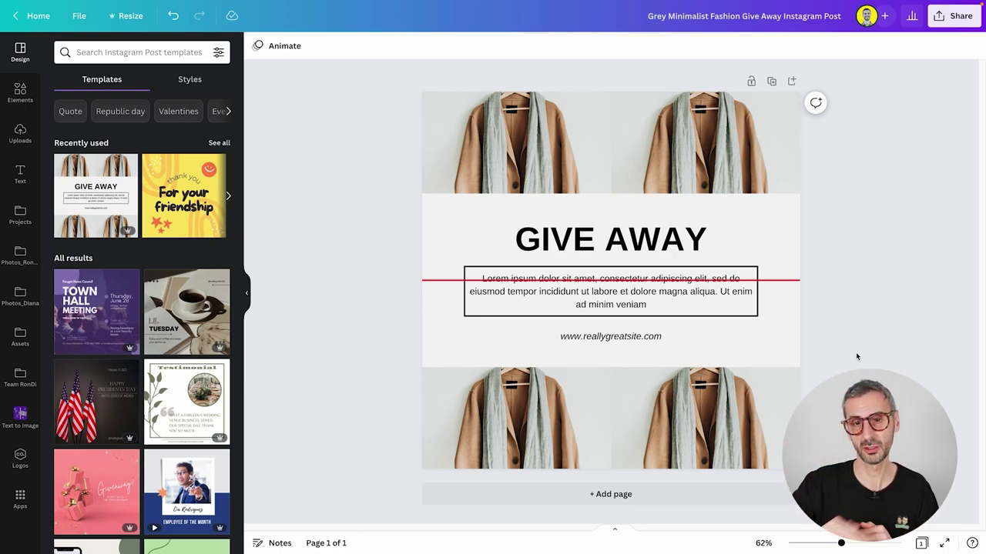
# Align the red horizontal line to the vertical middle of the GIVE AWAY page
pyautogui.click(799, 280)
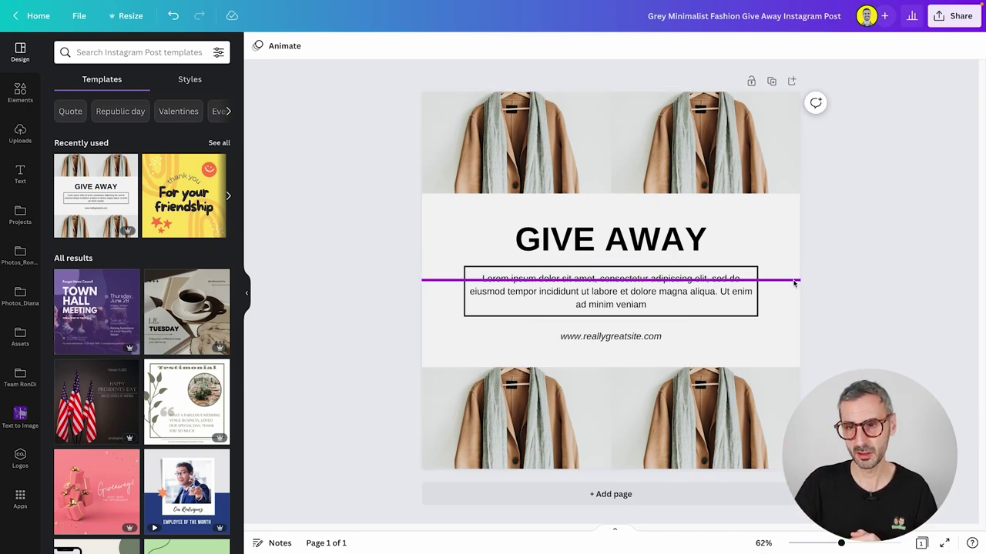
pyautogui.click(865, 46)
pyautogui.click(727, 152)
pyautogui.click(868, 229)
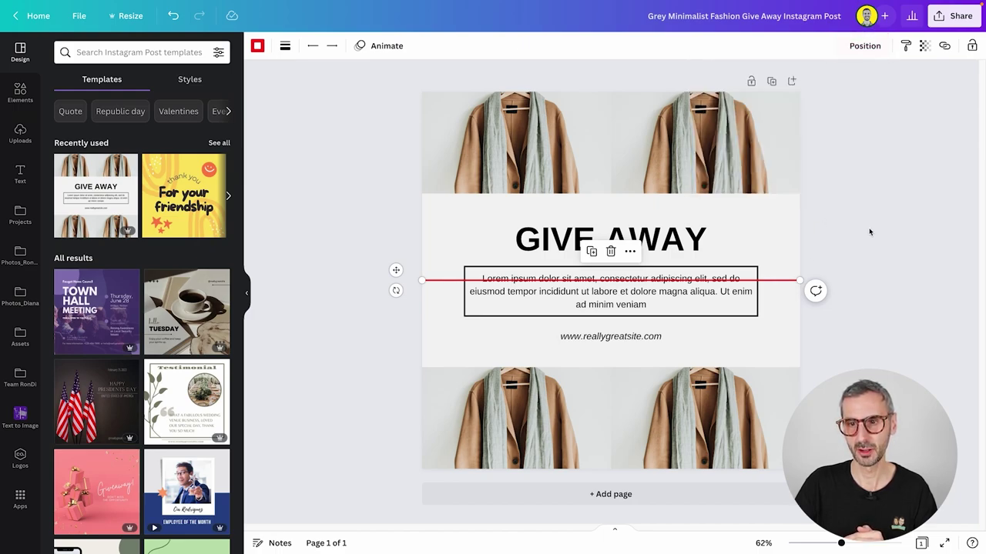
pyautogui.click(861, 228)
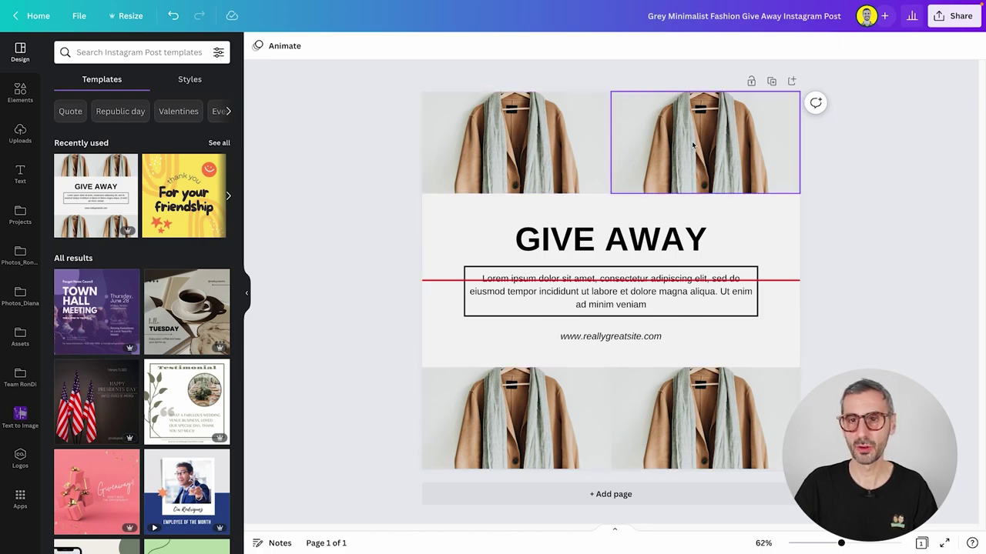
# Check the positions of the three photos, the GIVE AWAY heading and the website text
pyautogui.click(740, 454)
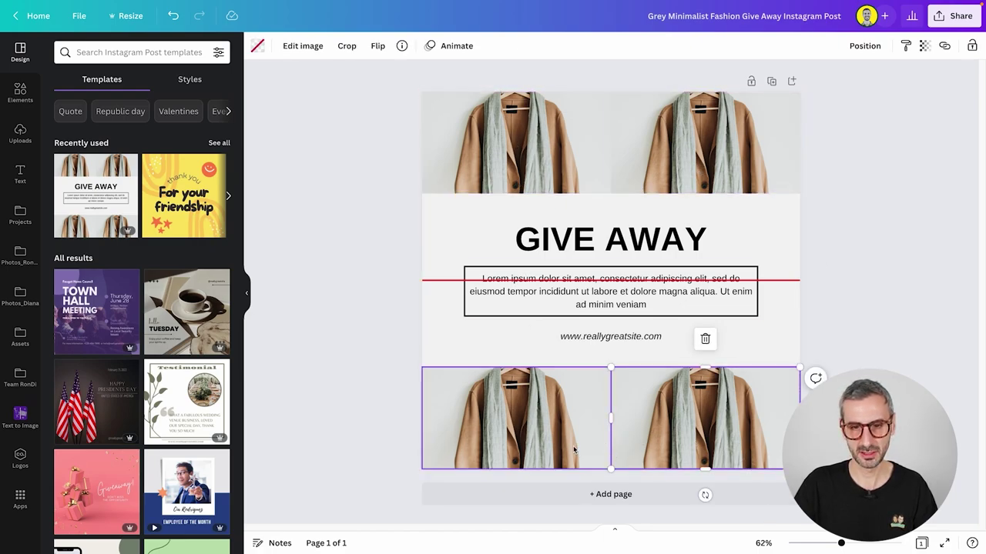
pyautogui.click(523, 431)
pyautogui.click(639, 138)
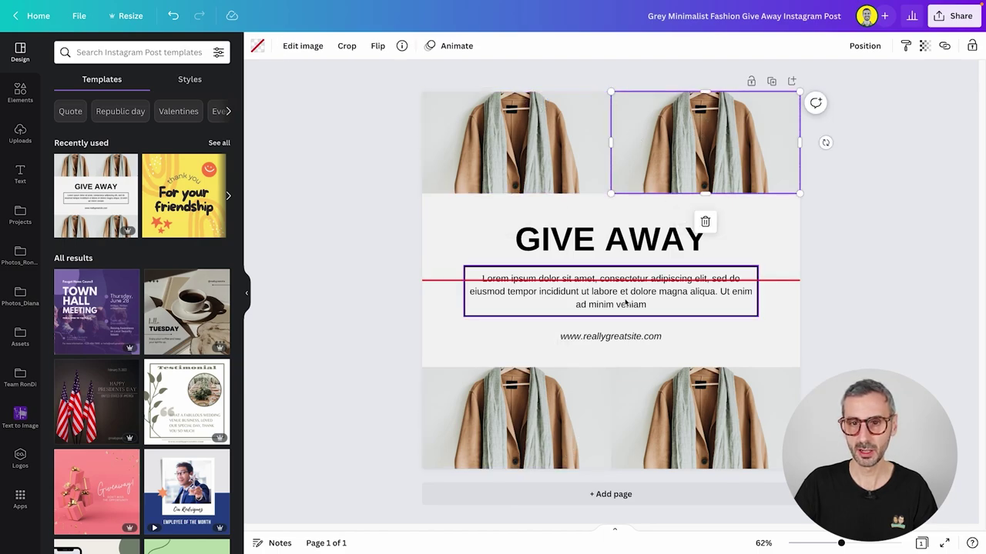
pyautogui.click(630, 245)
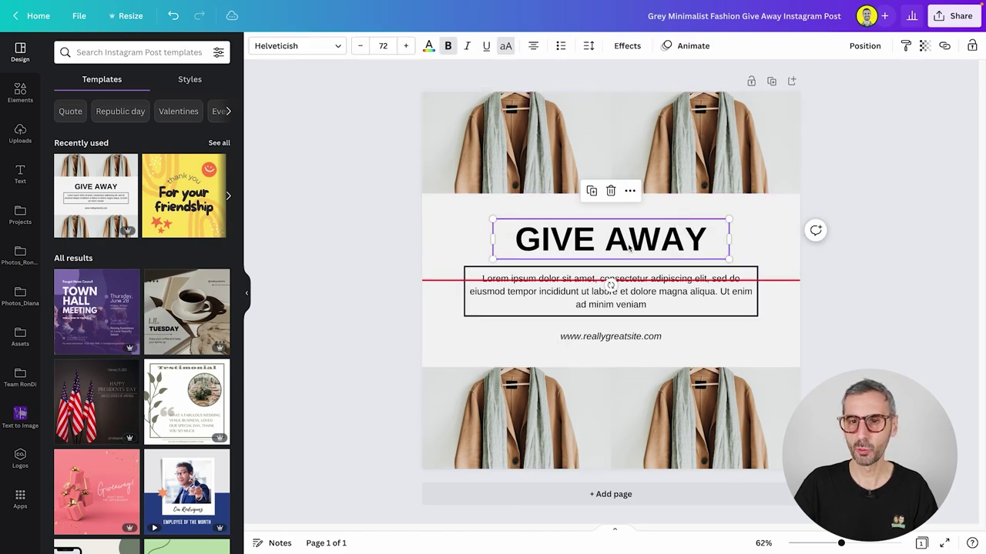
pyautogui.click(620, 337)
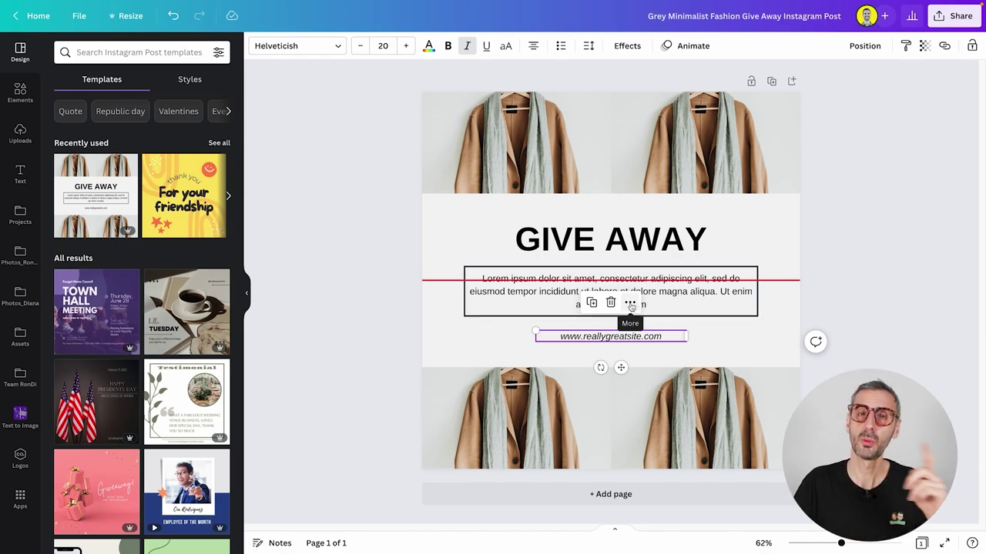
pyautogui.click(633, 240)
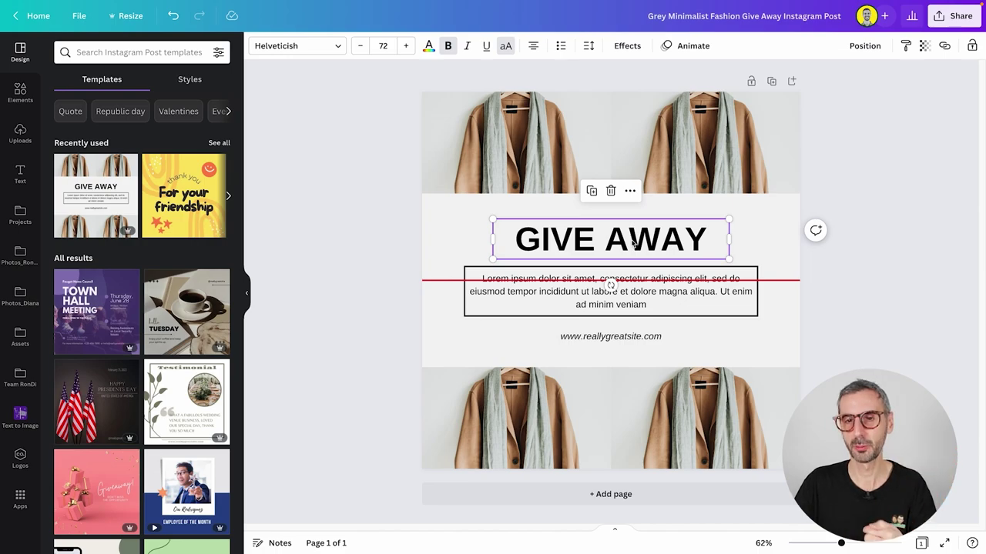
pyautogui.click(621, 336)
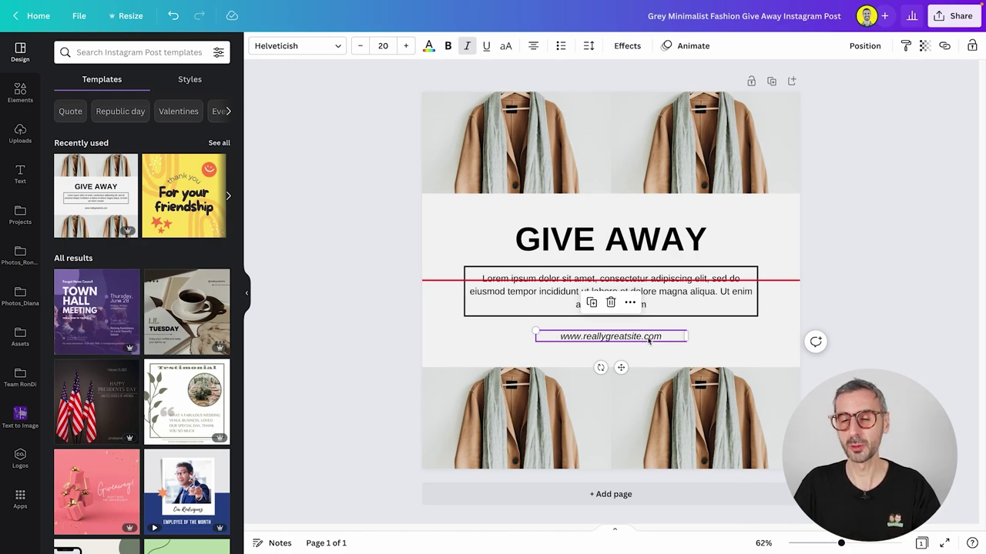
pyautogui.click(807, 331)
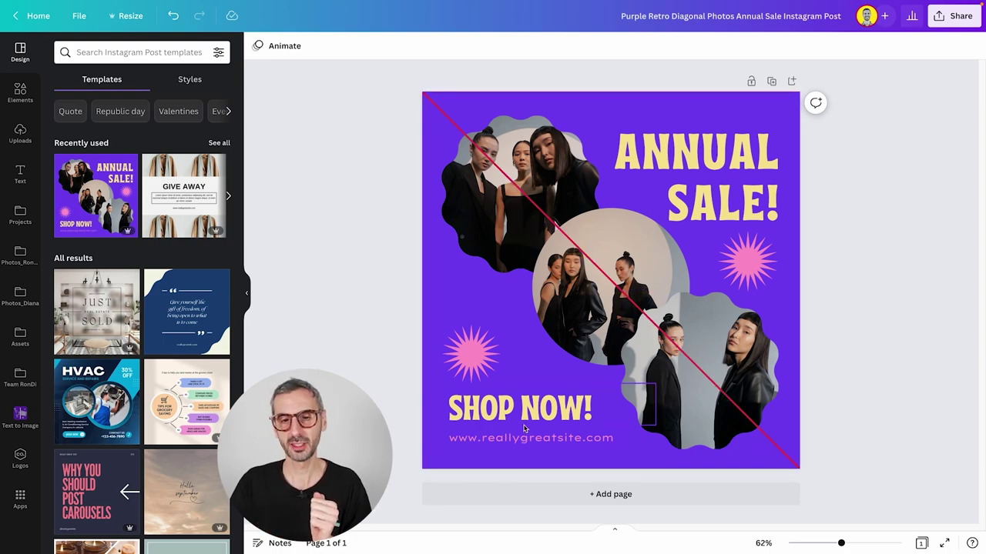
# Inspect the two pink starbursts and the SHOP NOW! and ANNUAL SALE! text boxes
pyautogui.click(486, 364)
pyautogui.click(761, 263)
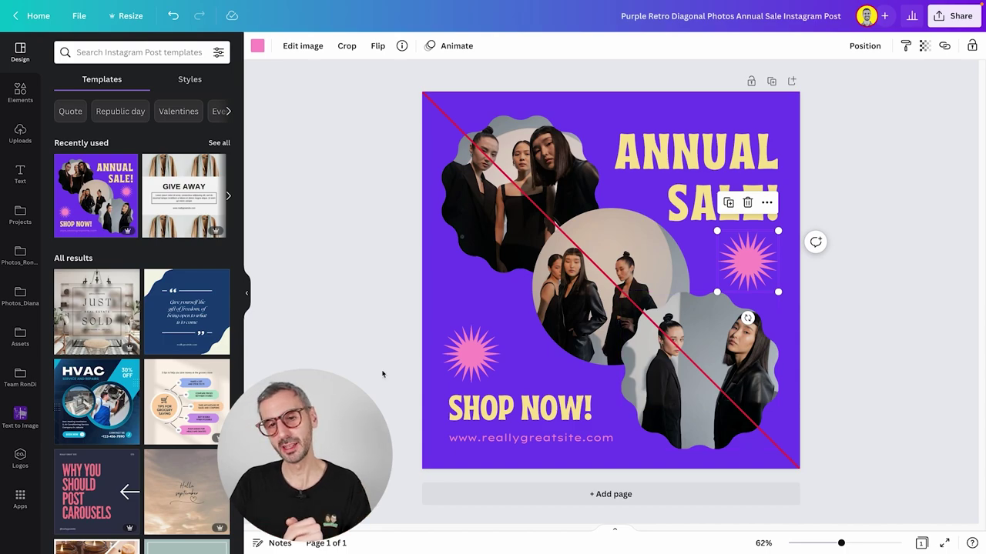
pyautogui.click(530, 416)
pyautogui.click(691, 154)
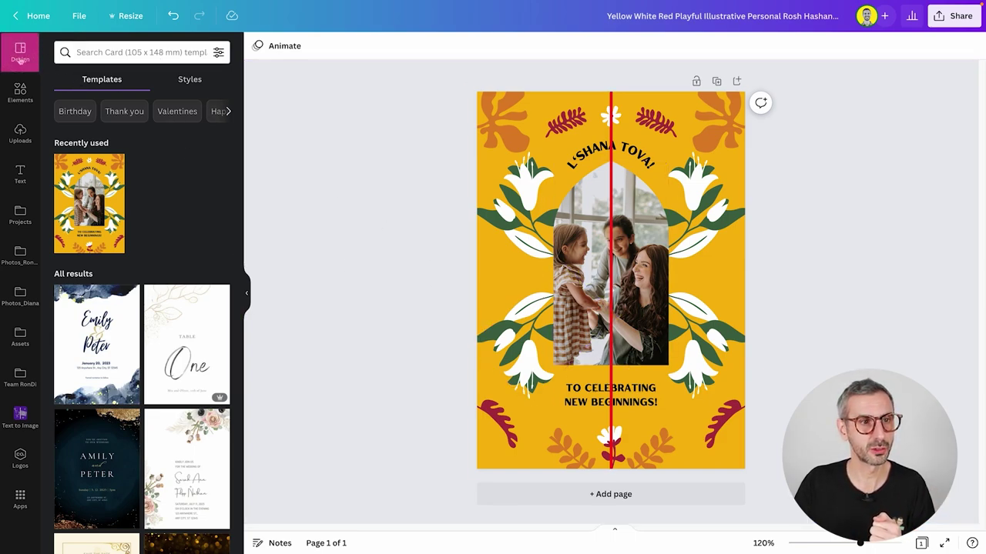
# Search templates for 'symmetry' and apply the Mother's Day card to a new second page
pyautogui.click(97, 49)
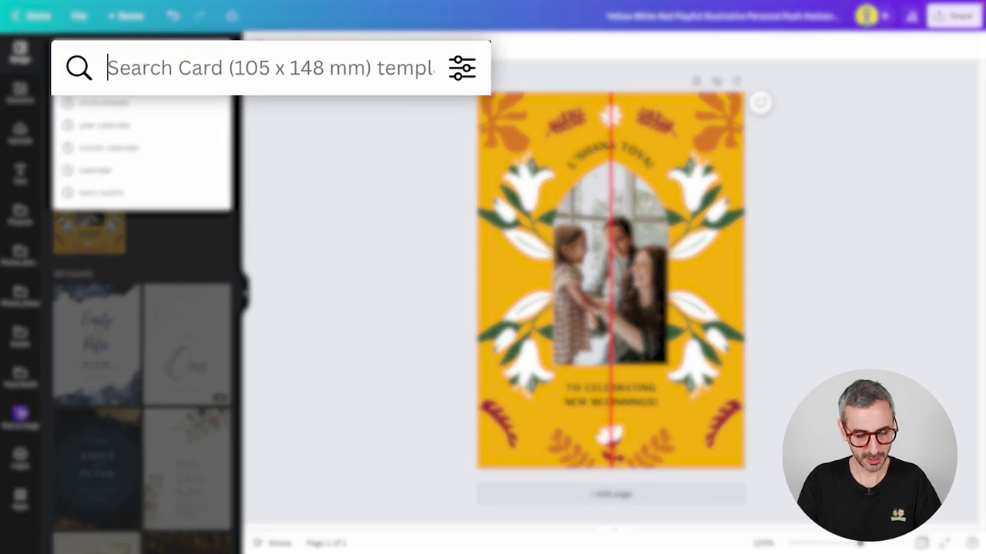
pyautogui.write('symmetry')
pyautogui.press('Return')
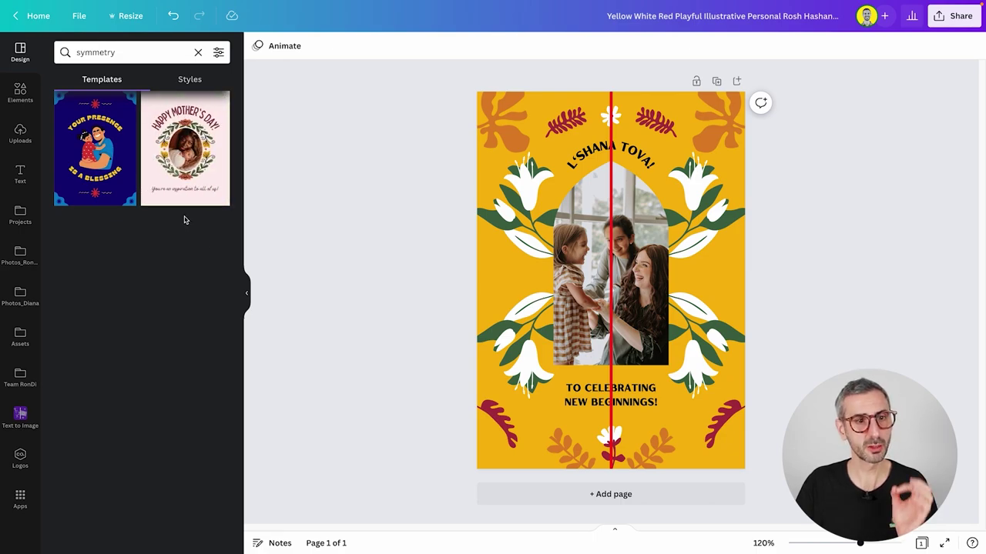
pyautogui.click(197, 186)
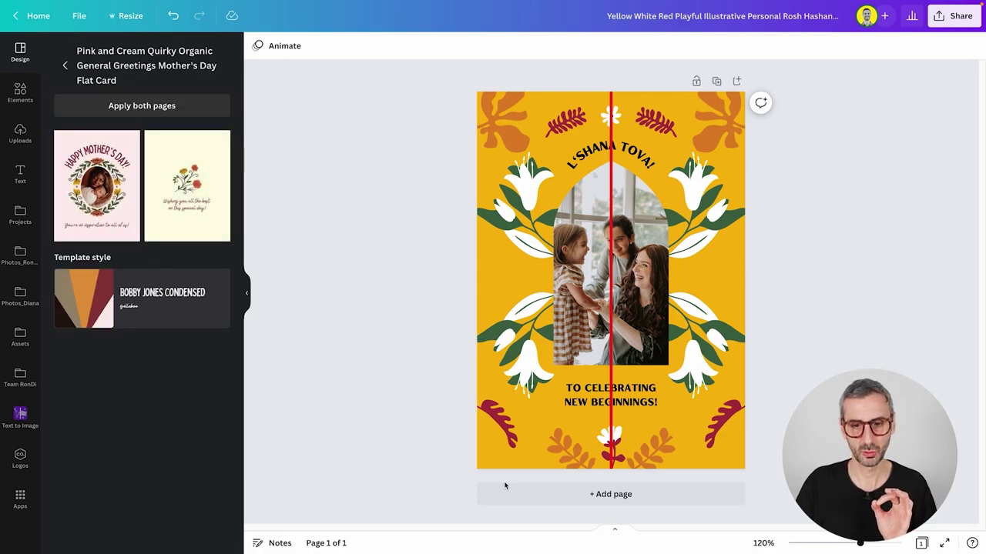
pyautogui.click(505, 485)
pyautogui.click(123, 189)
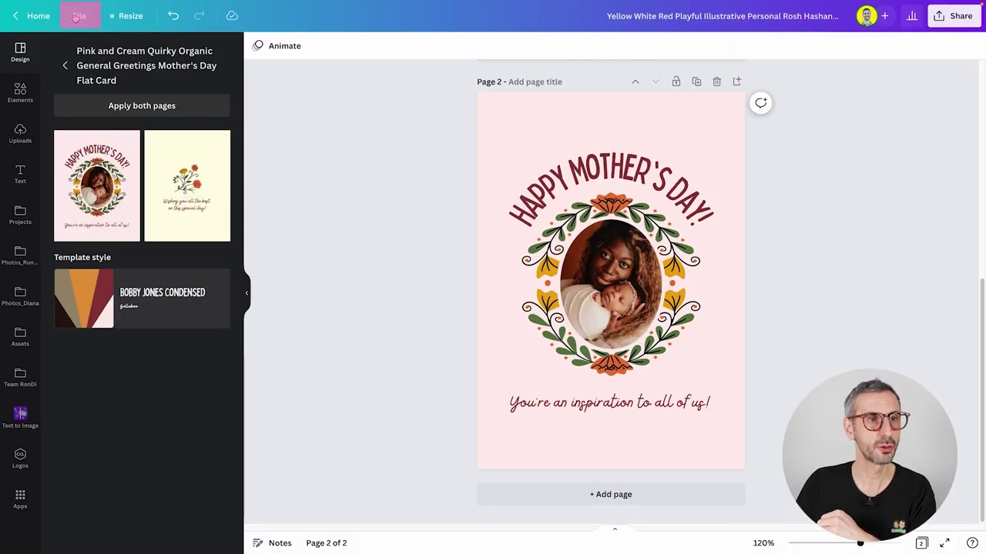
# Turn on Show rulers and guides from the File menu's view settings
pyautogui.click(75, 17)
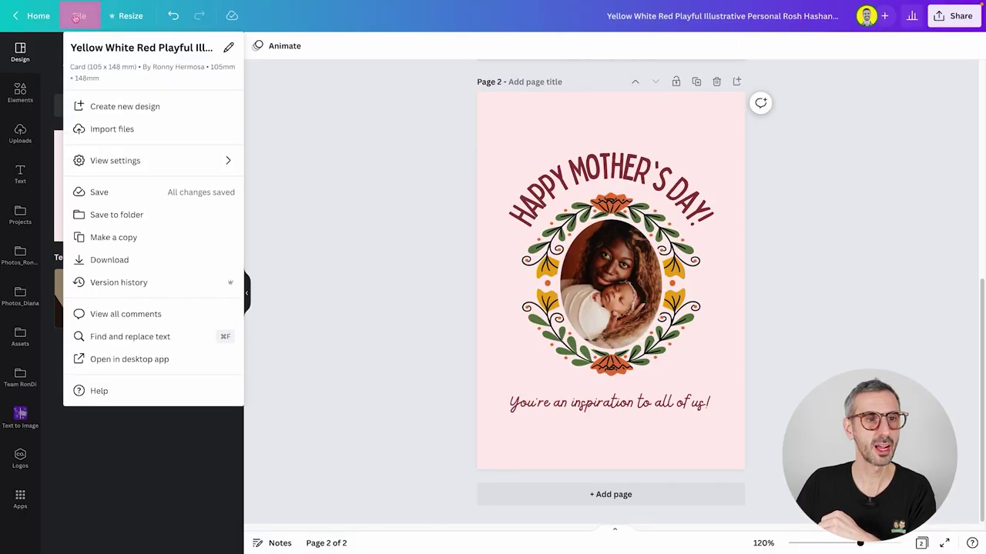
pyautogui.moveTo(126, 167)
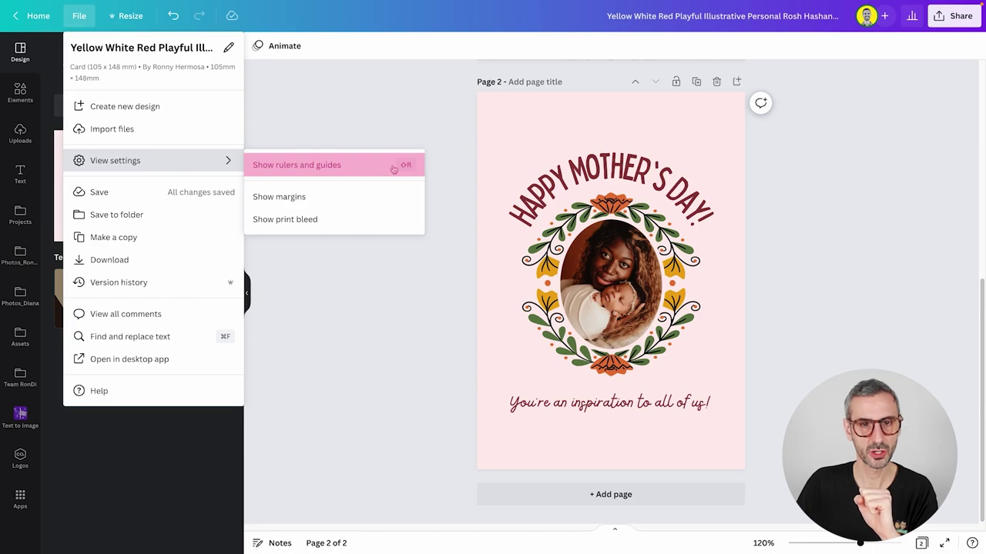
pyautogui.click(316, 170)
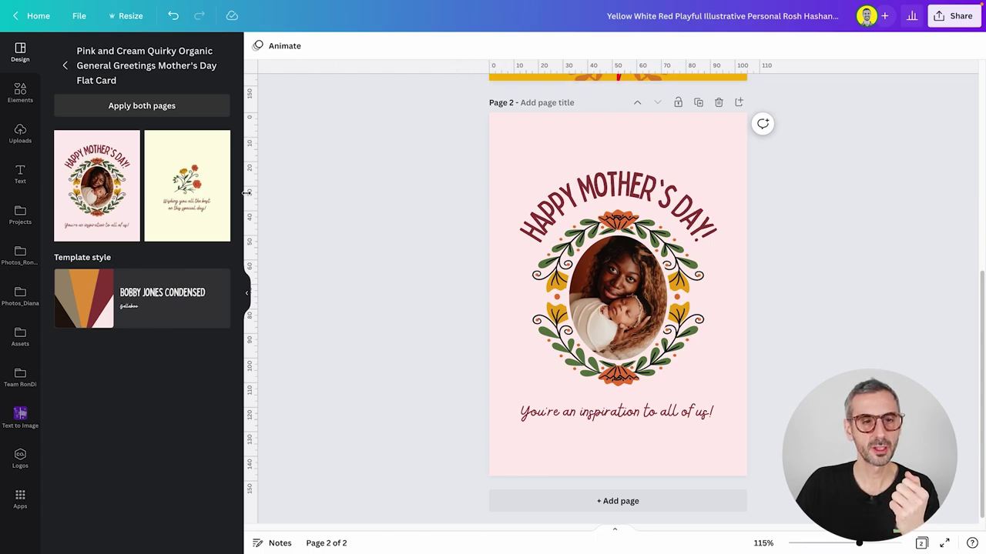
# Place a vertical and a horizontal guide crossing at the centre of the Mother's Day page
pyautogui.moveTo(258, 193); pyautogui.dragTo(618, 224)
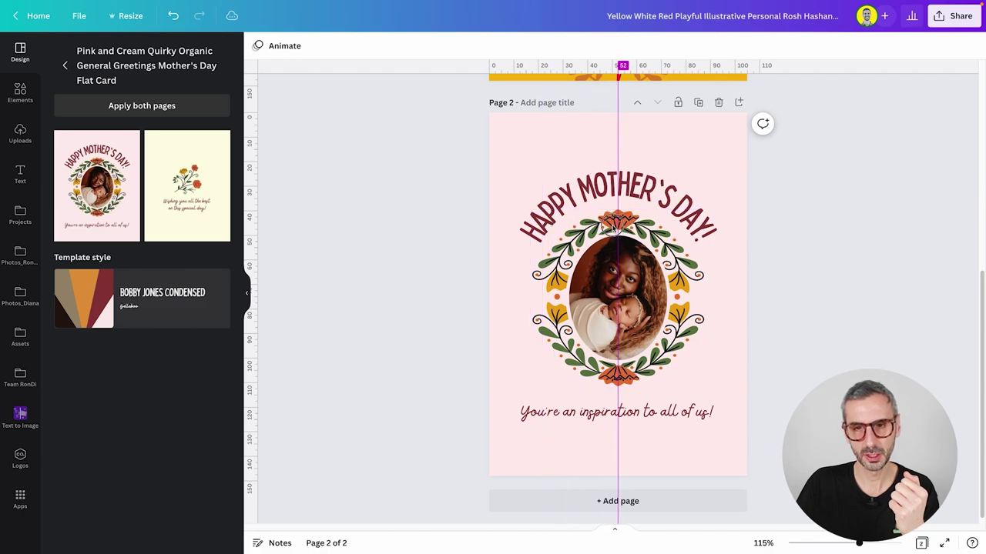
pyautogui.moveTo(544, 229); pyautogui.dragTo(593, 226)
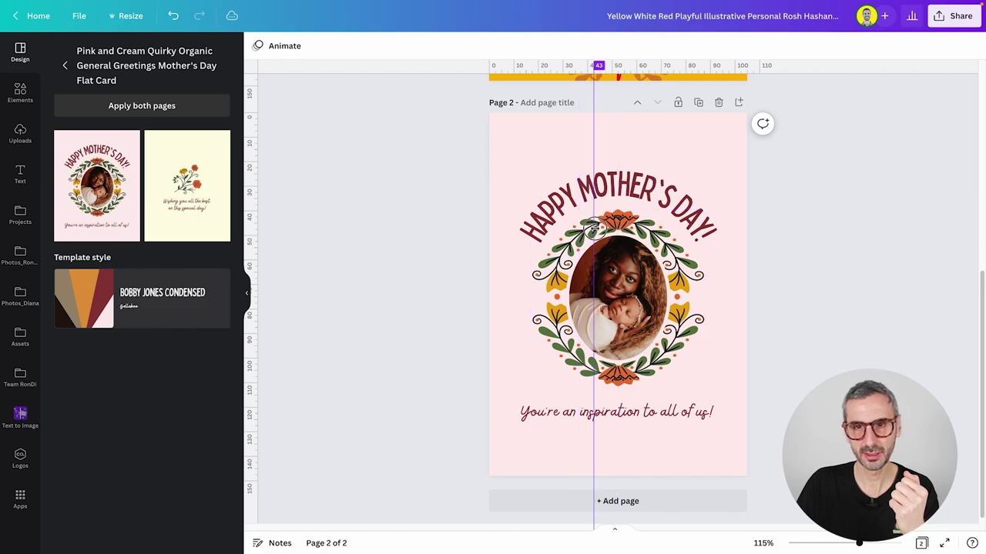
pyautogui.moveTo(610, 226)
pyautogui.mouseDown()
pyautogui.moveTo(590, 227)
pyautogui.moveTo(613, 226)
pyautogui.mouseUp()
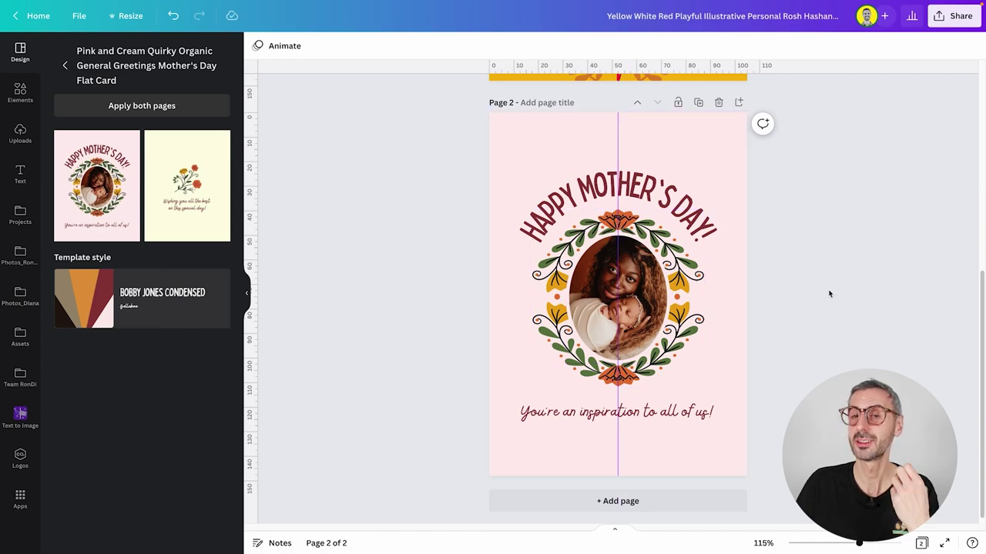
pyautogui.moveTo(671, 68); pyautogui.dragTo(680, 295)
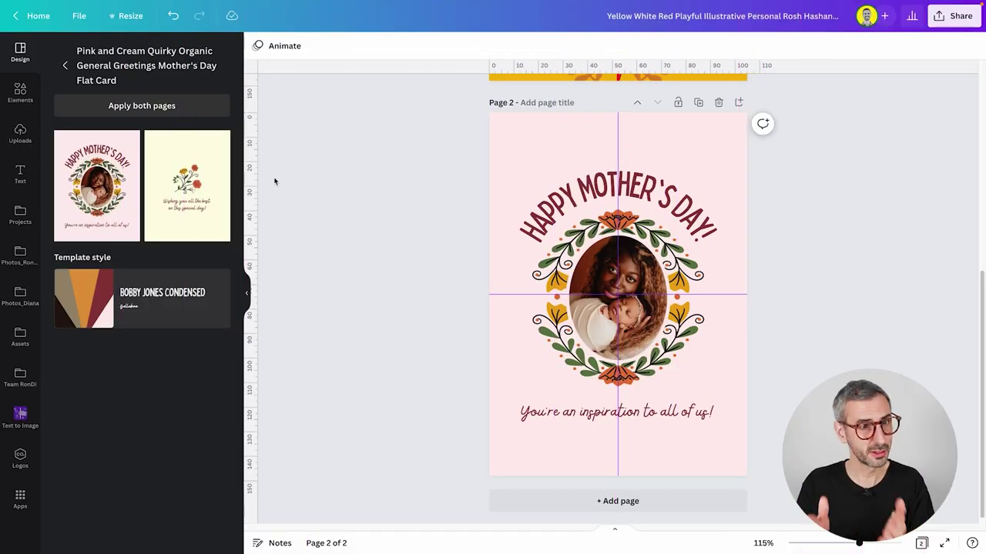
pyautogui.click(85, 17)
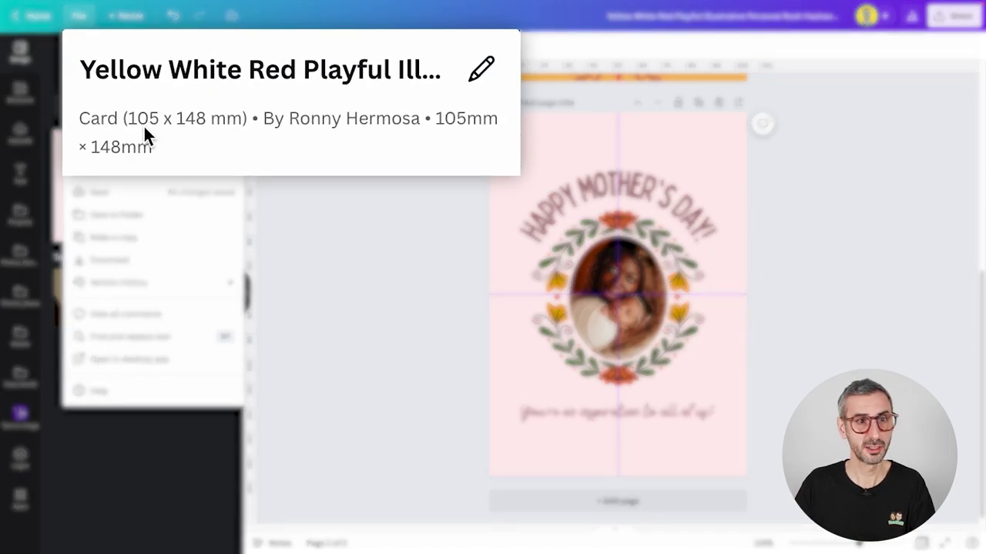
pyautogui.click(316, 167)
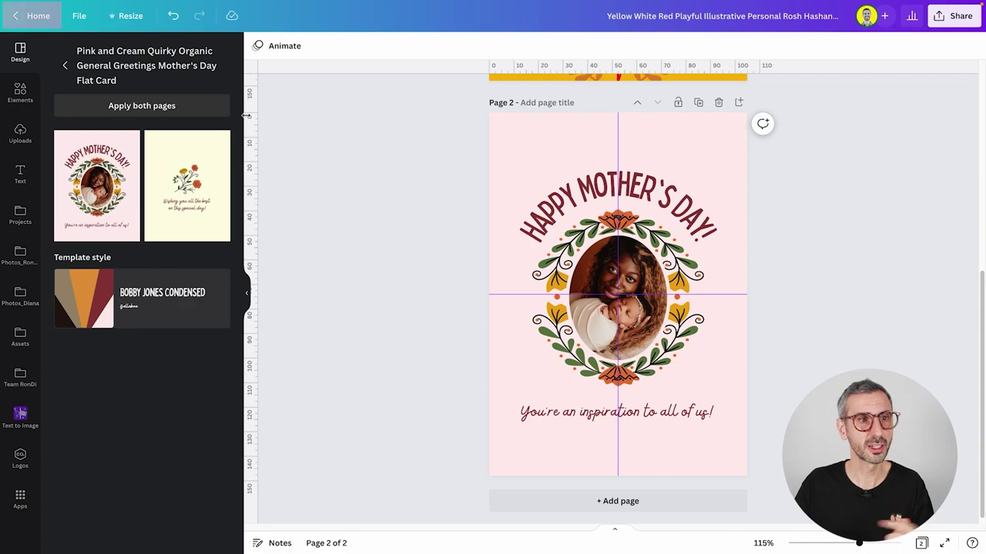
# Create a new blank Presentation (16:9) from the Home page
pyautogui.click(35, 16)
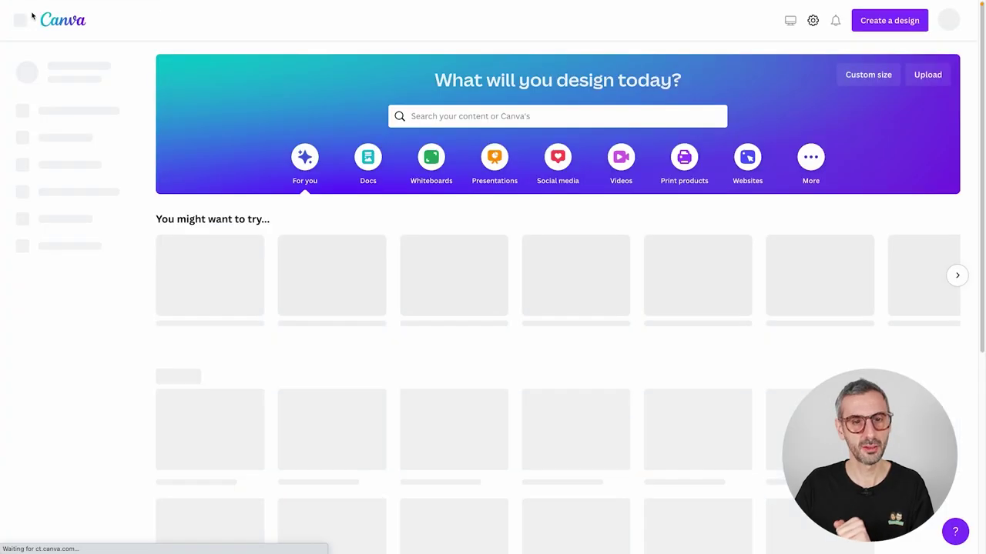
pyautogui.click(499, 167)
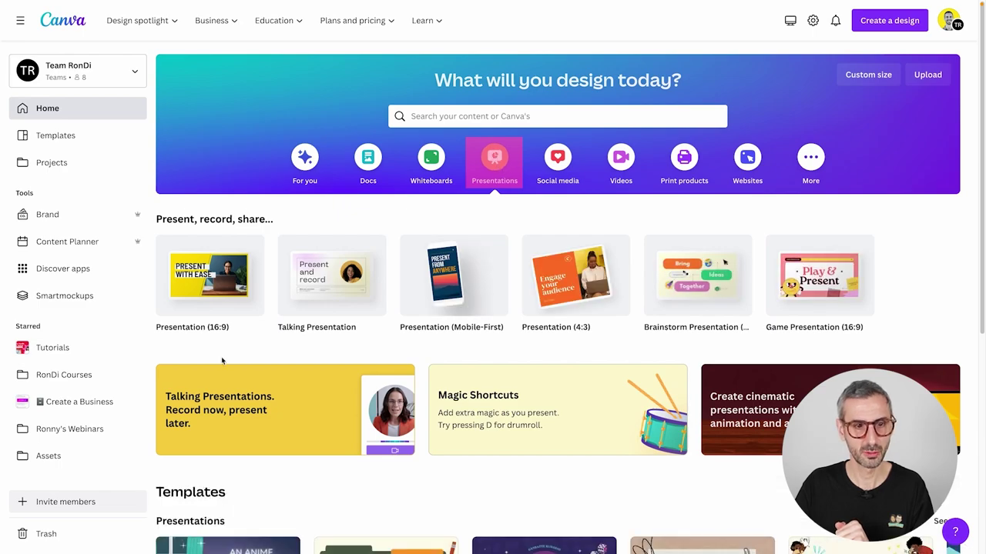
pyautogui.click(210, 304)
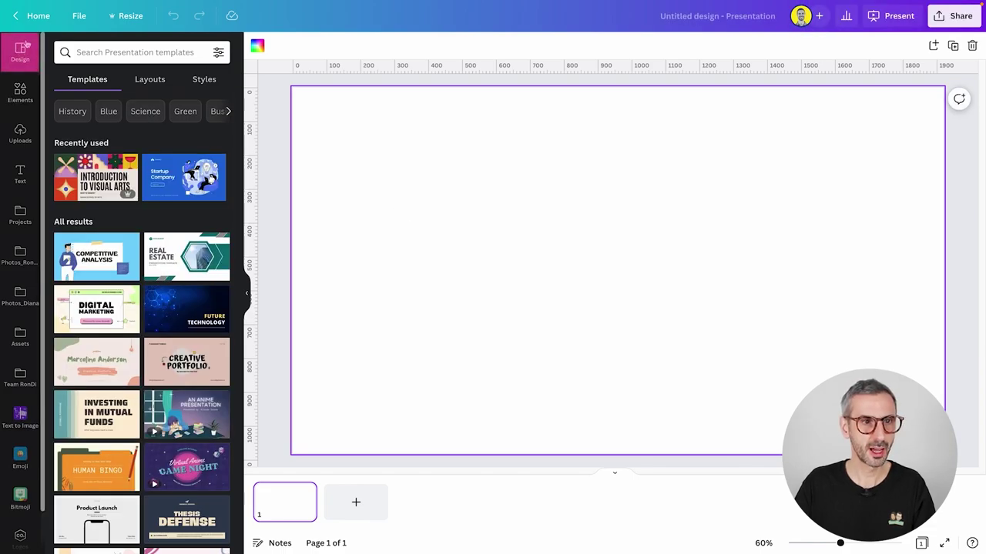
# Apply the two-topic layout from Design > Layouts to the first slide
pyautogui.click(148, 81)
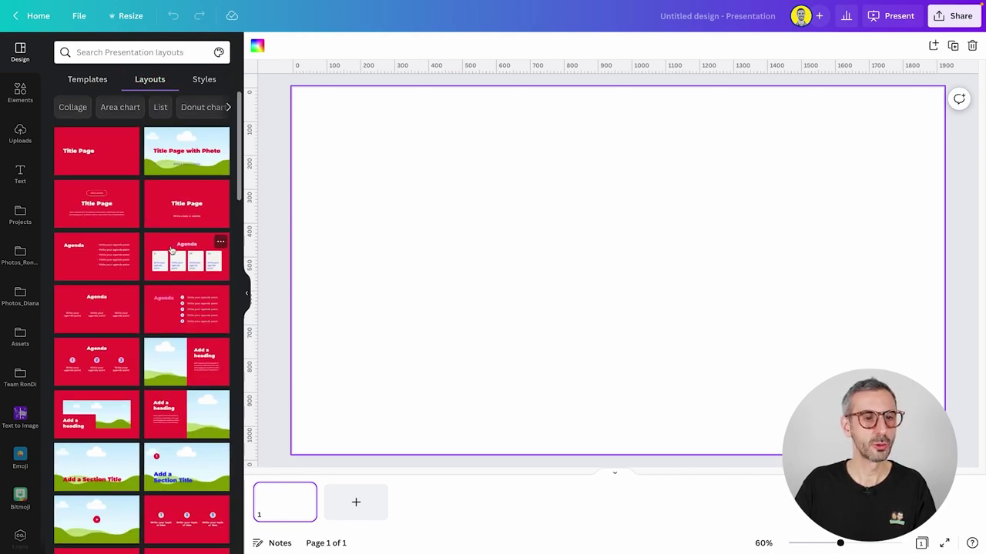
pyautogui.scroll(-3, 181, 234)
pyautogui.scroll(-6, 170, 251)
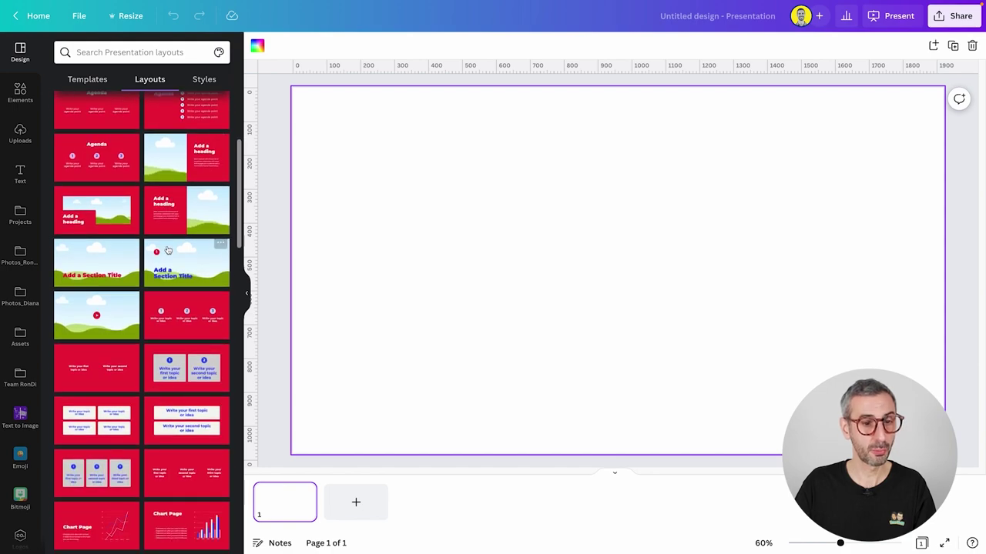
pyautogui.scroll(-3, 169, 252)
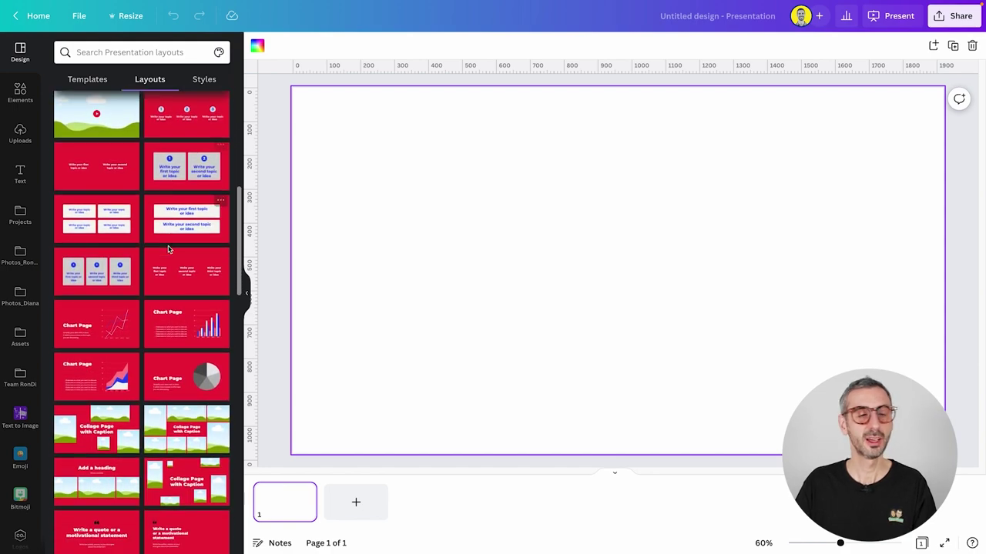
pyautogui.scroll(-1, 171, 258)
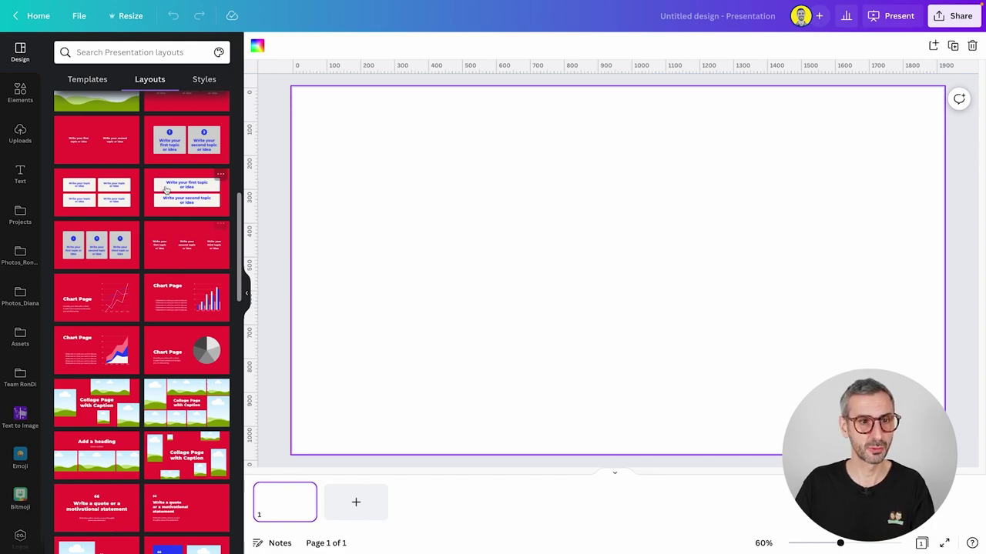
pyautogui.click(202, 145)
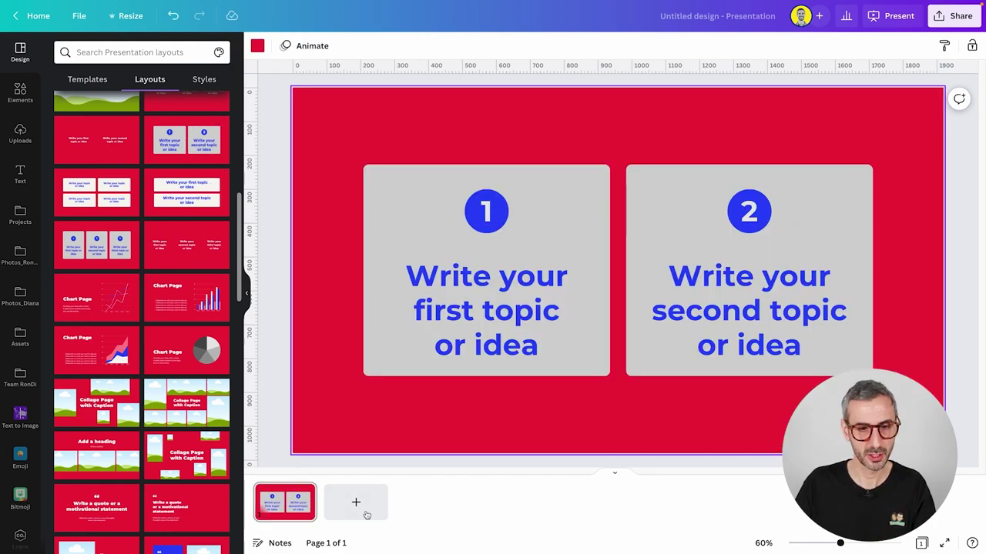
# Add a second slide using the Venn two-circle layout
pyautogui.click(356, 503)
pyautogui.scroll(-5, 71, 305)
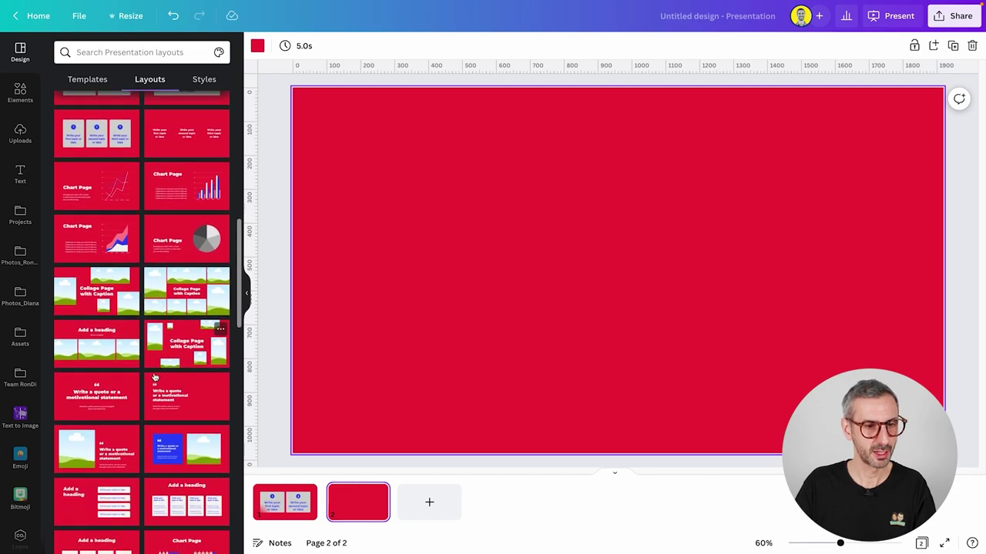
pyautogui.scroll(-2, 148, 379)
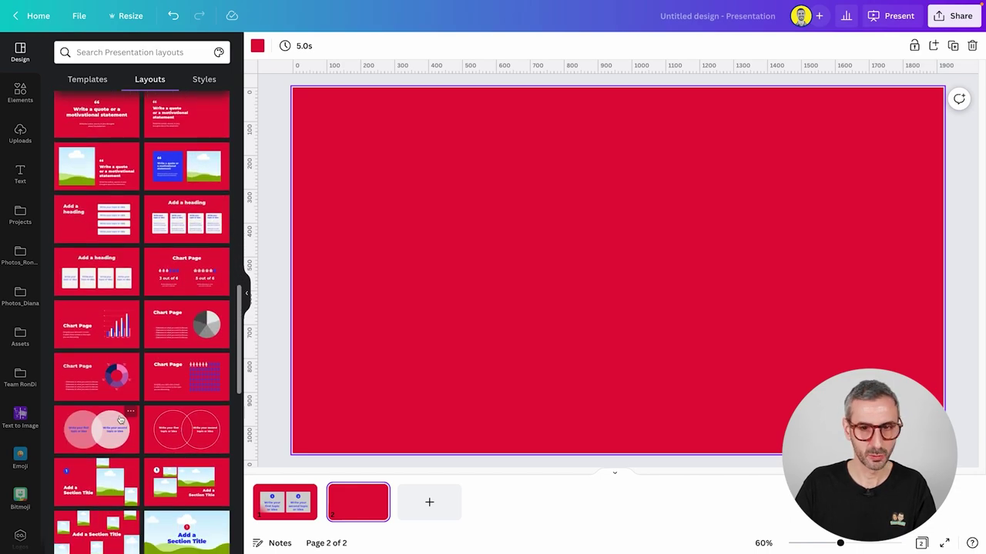
pyautogui.click(99, 429)
# Add a third slide using the heading with button links layout
pyautogui.click(451, 503)
pyautogui.scroll(-8, 109, 388)
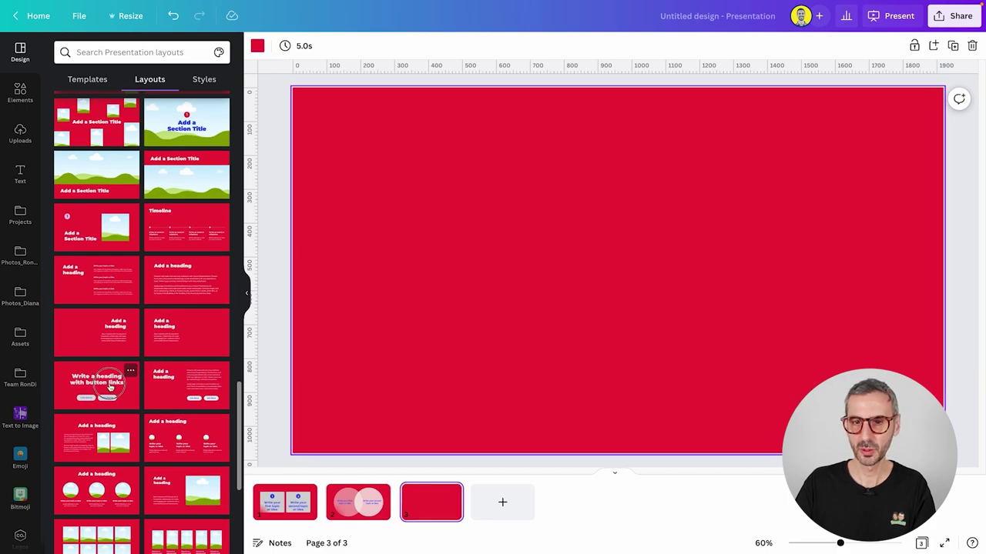
pyautogui.click(109, 388)
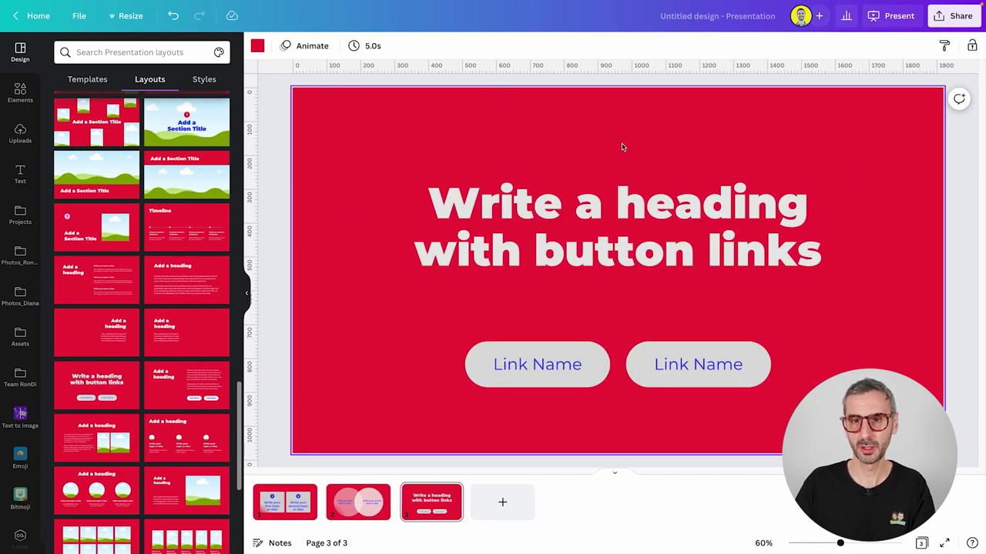
pyautogui.scroll(-3, 217, 438)
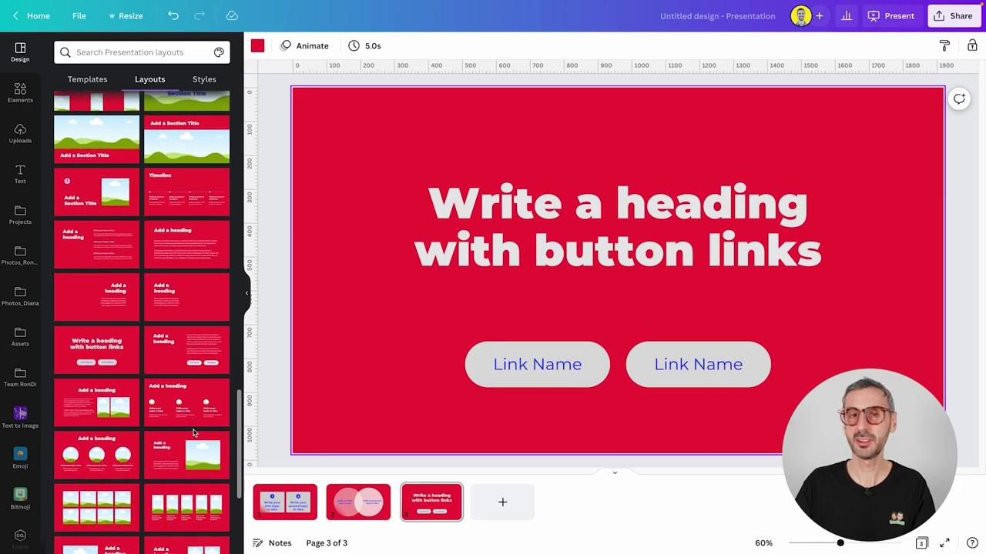